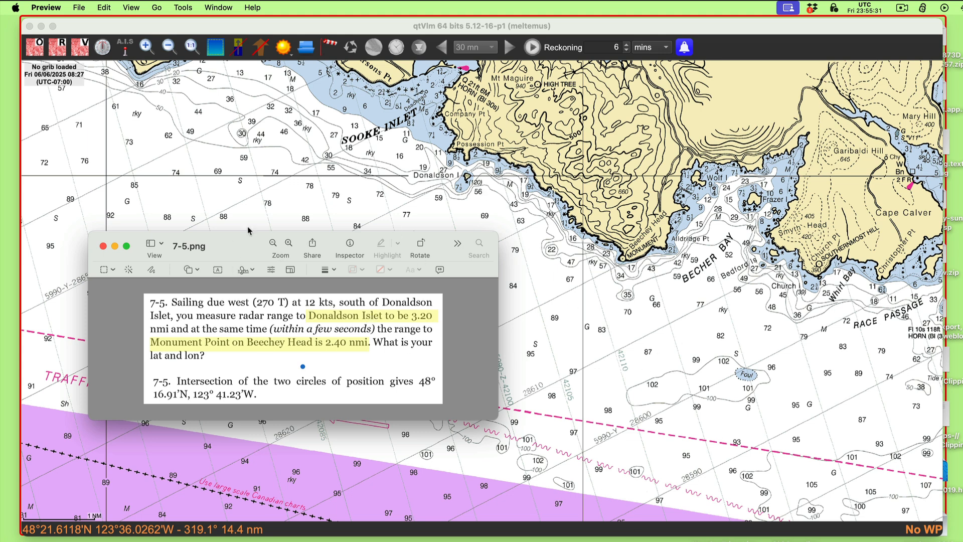
mouse_move(234, 245)
left_mouse_down()
mouse_move(228, 266)
mouse_move(227, 245)
left_mouse_up()
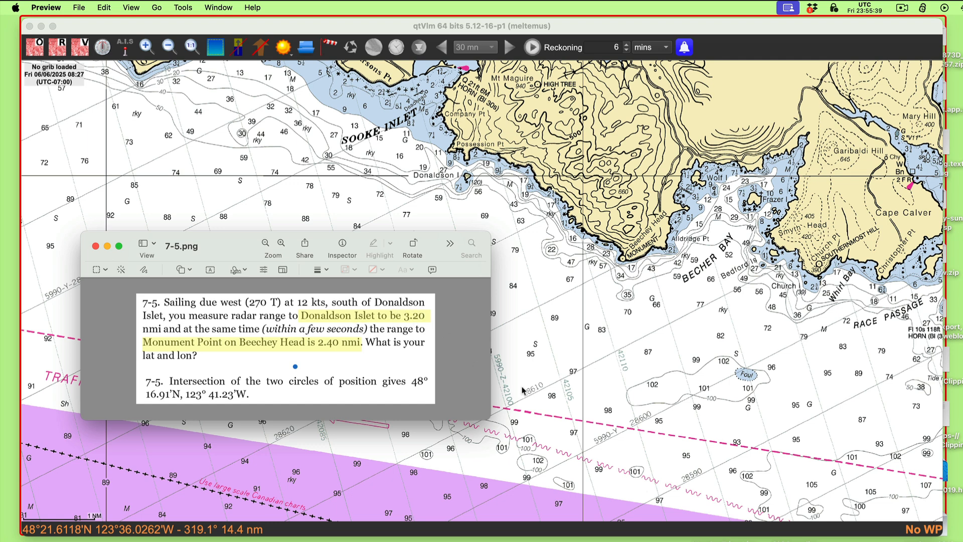
left_click_drag(234, 246, 268, 276)
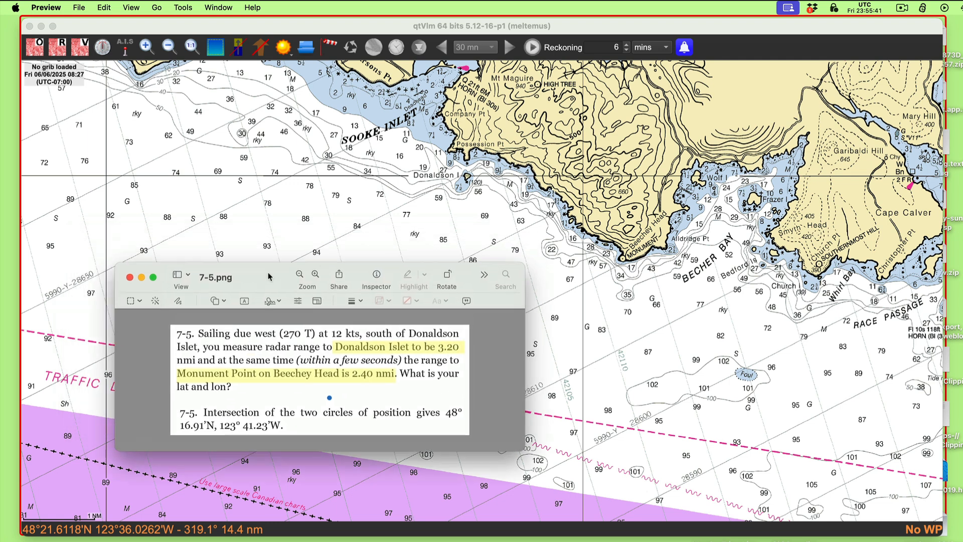
Step: Create a mark in open water near the chart's western edge, attach the Downloads image 7-5.png, and shift the mark slightly northwest
right_click(134, 182)
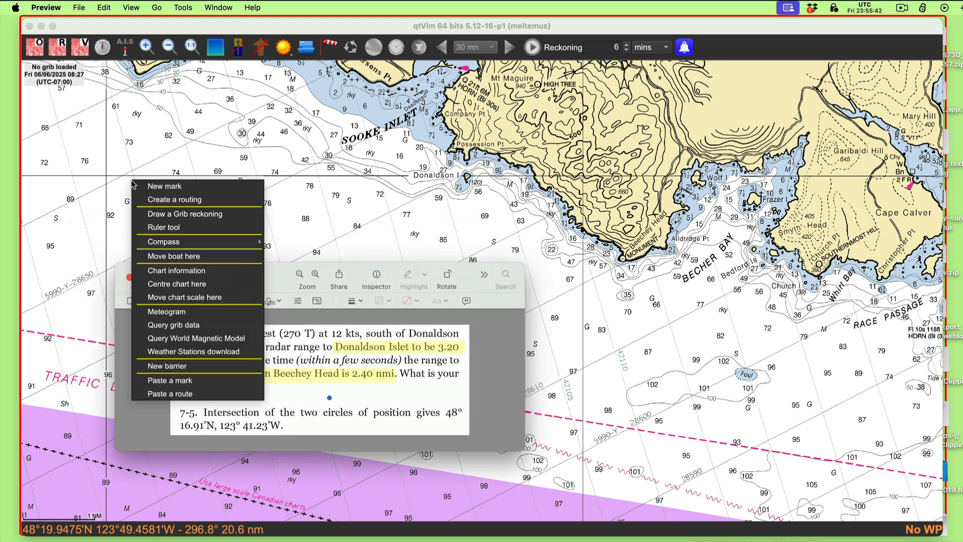
left_click(161, 191)
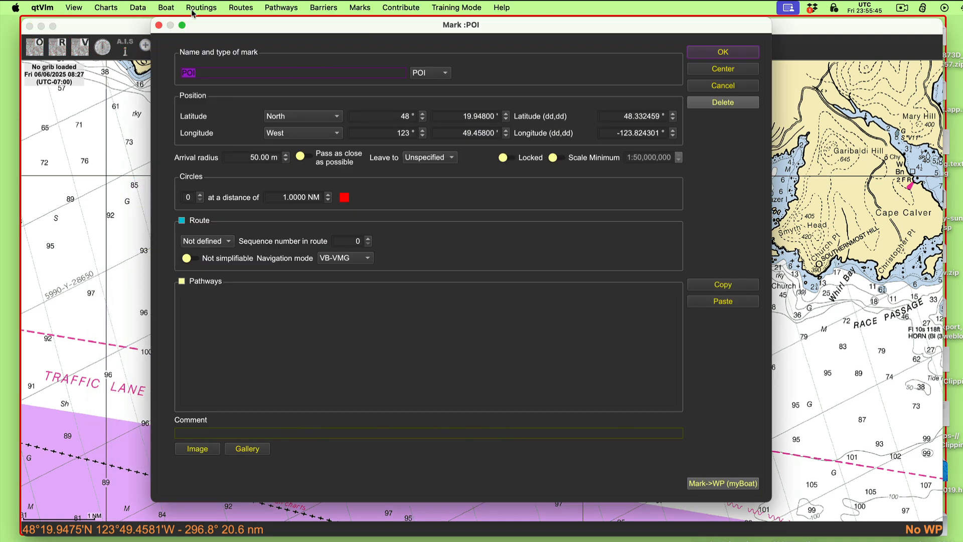
left_click(201, 452)
left_click(202, 455)
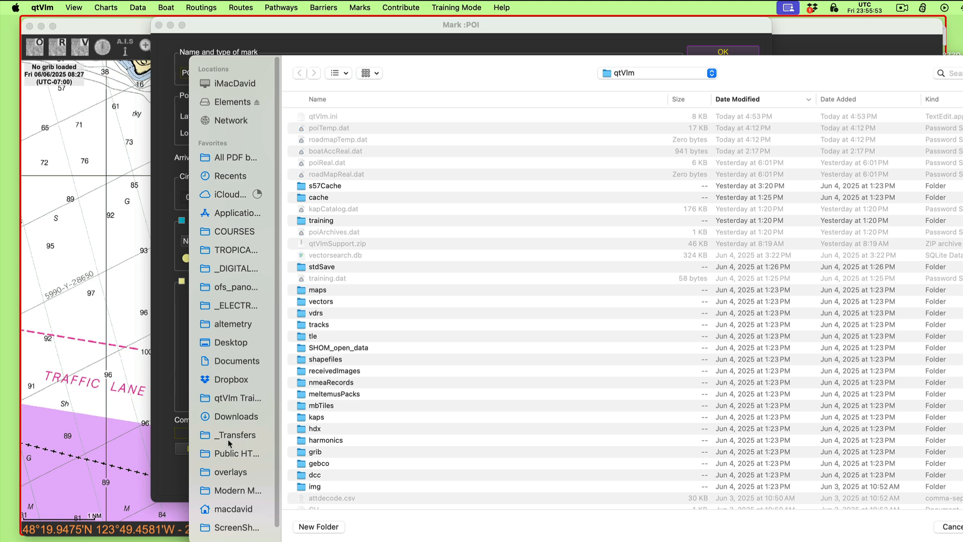
left_click(238, 420)
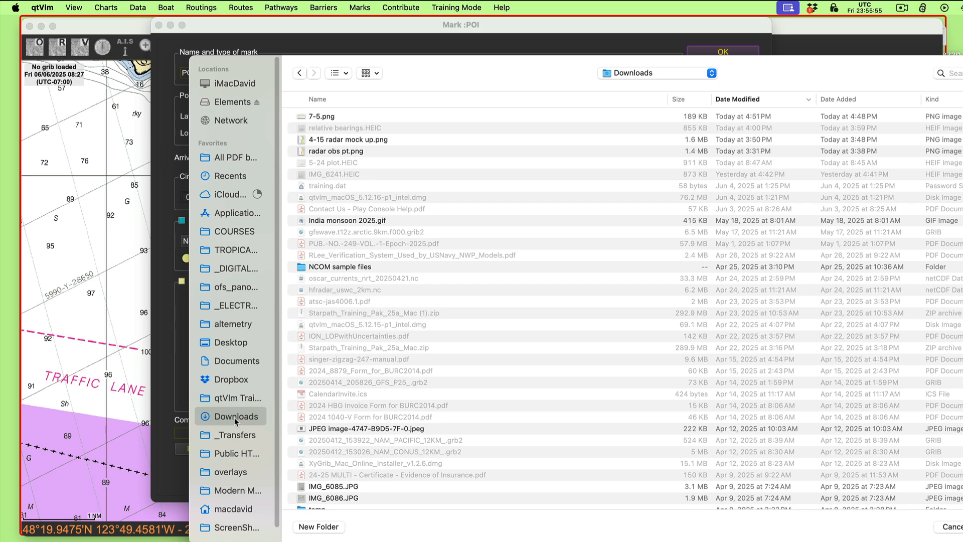
left_click(325, 116)
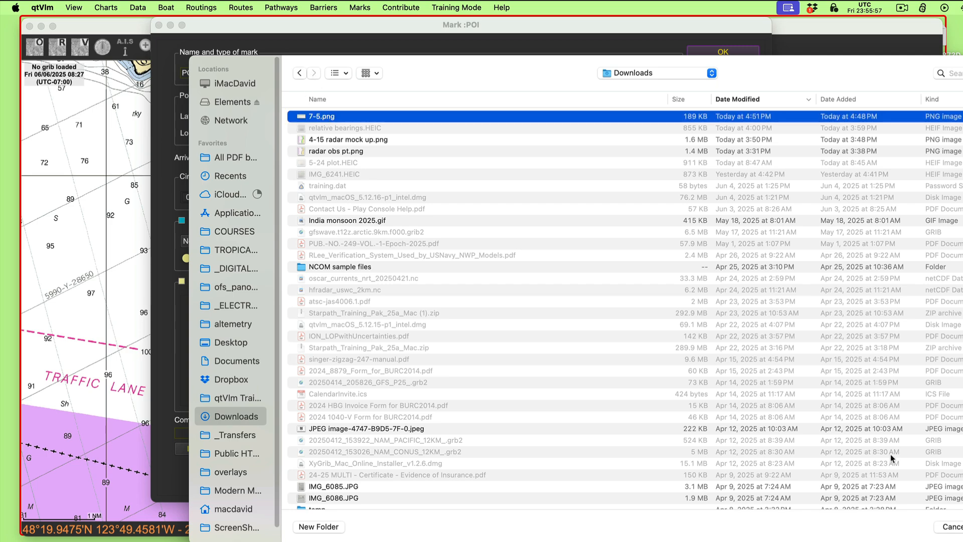
key("Return")
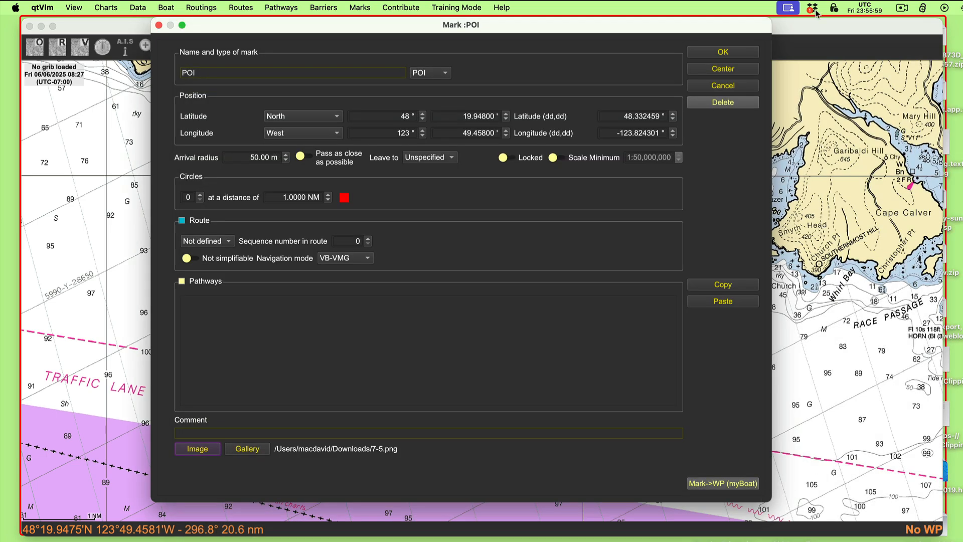
left_click(720, 52)
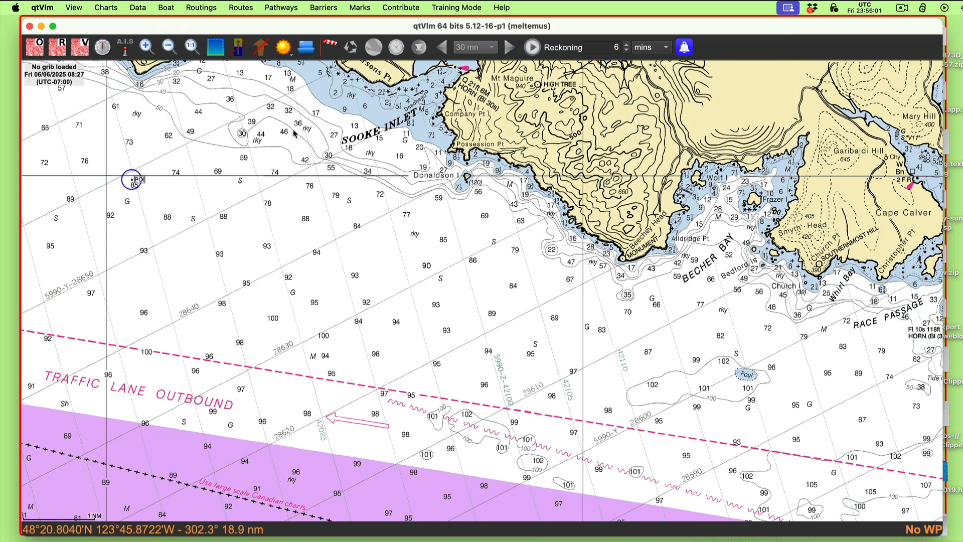
left_click_drag(139, 183, 99, 153)
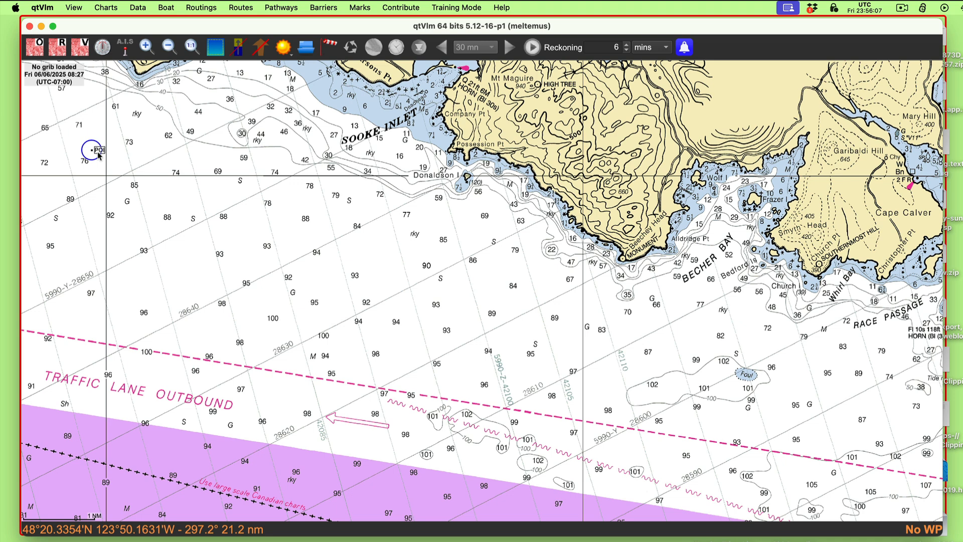
mouse_move(98, 156)
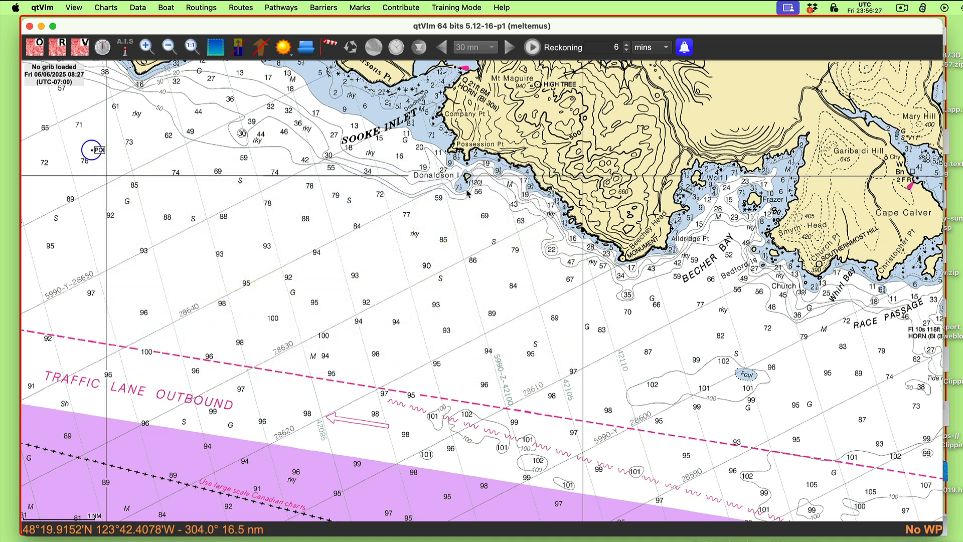
Step: Create a mark named "Donaldson Is" with one circle at a distance of 3.2 NM and position it on Donaldson Islet
right_click(462, 223)
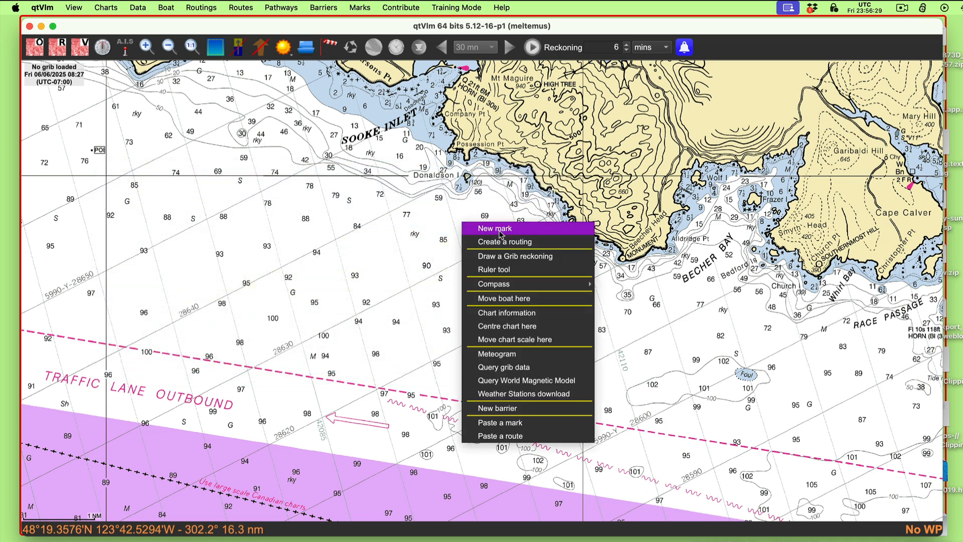
left_click(499, 230)
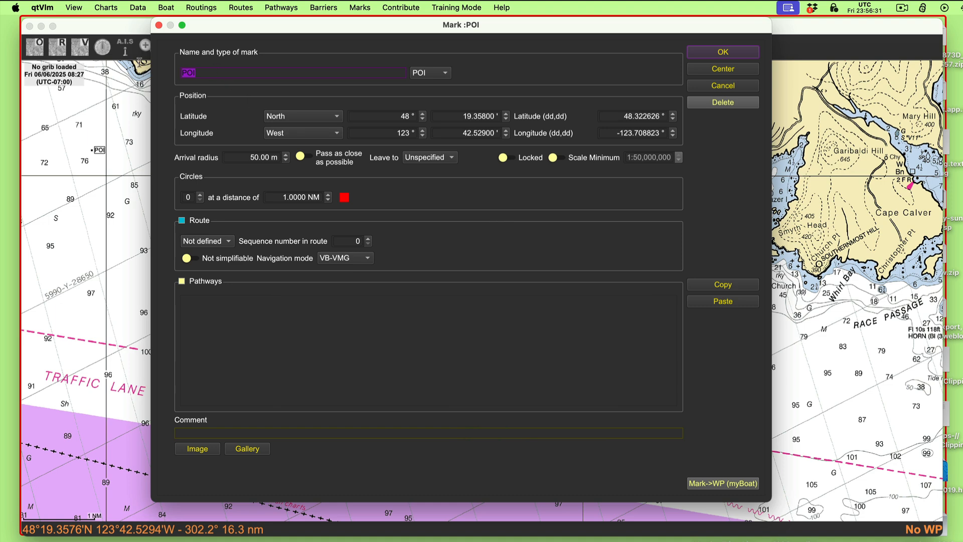
type("Donaldson")
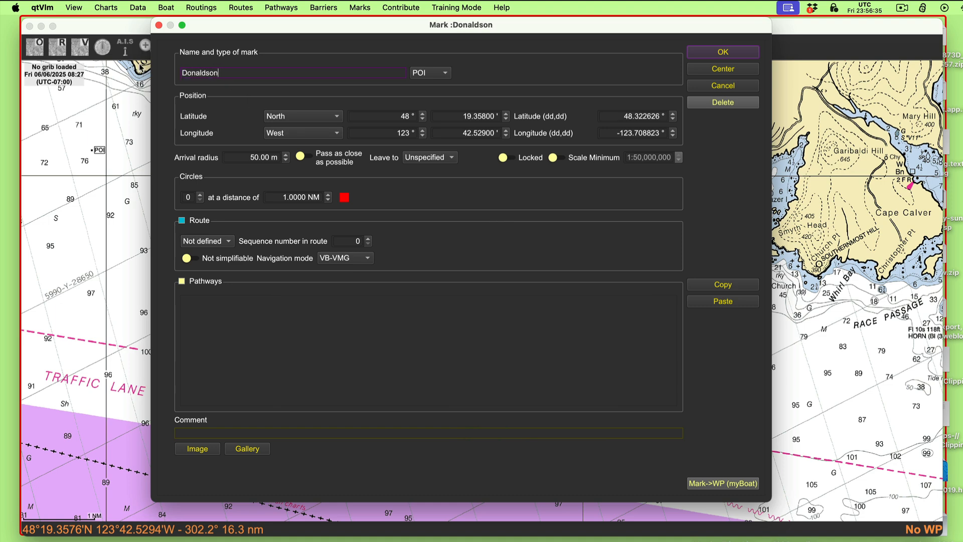
type(" Is")
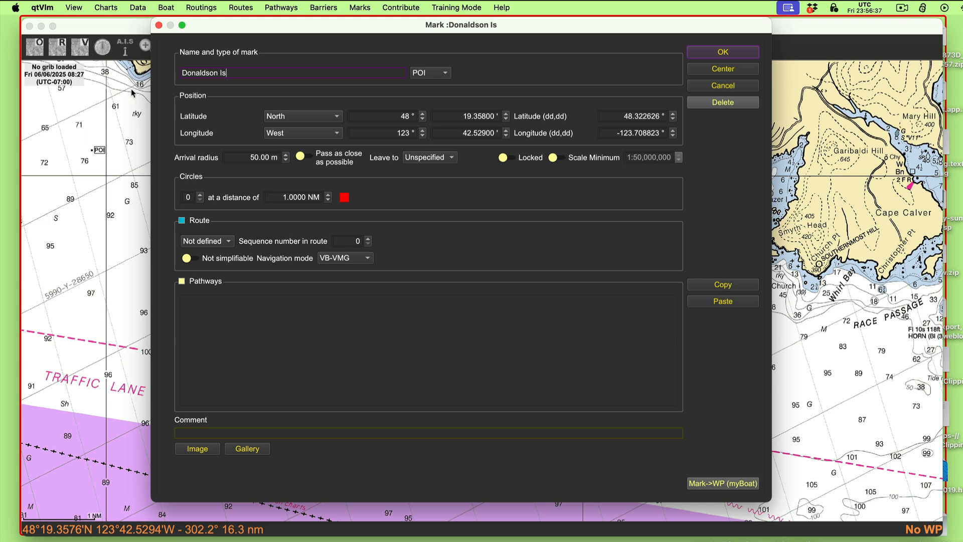
left_click(199, 195)
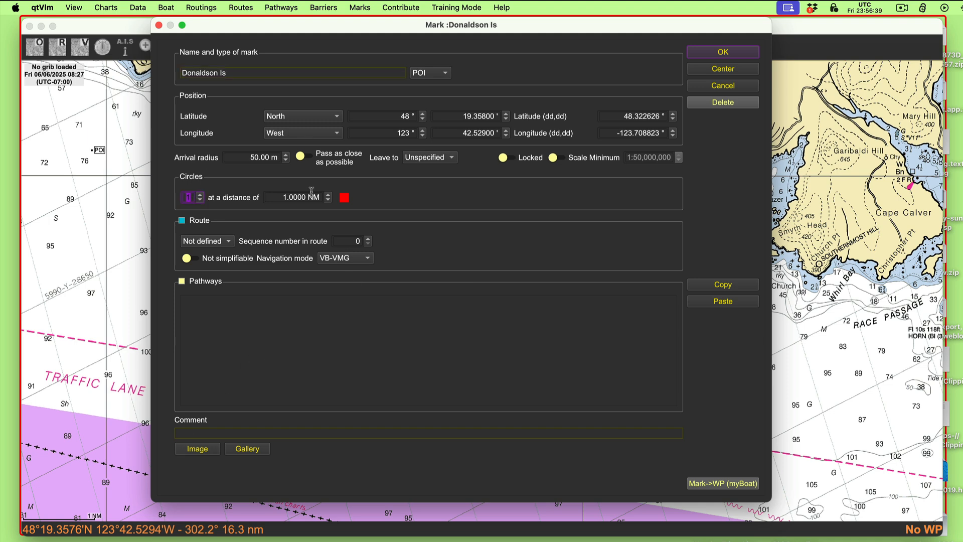
left_click(329, 194)
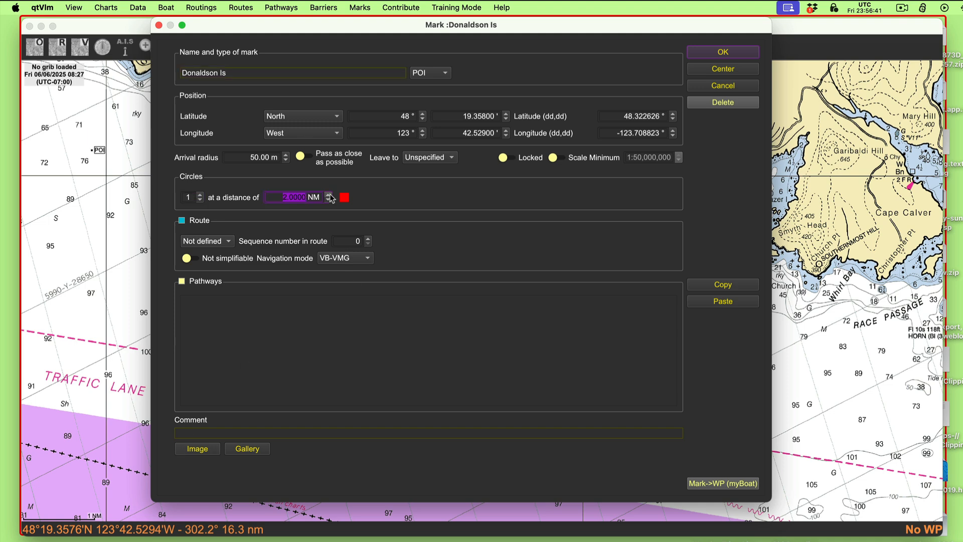
type("3.2")
left_click(723, 52)
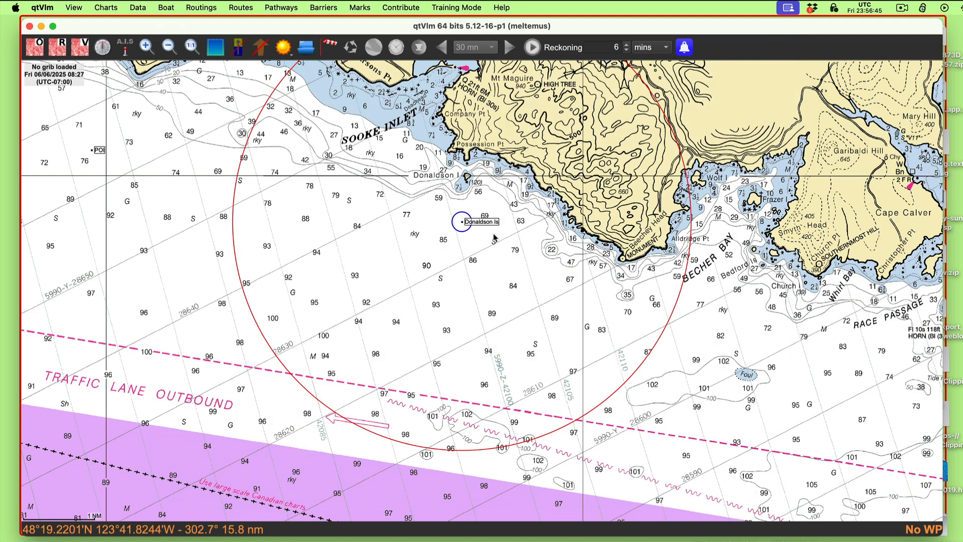
left_click_drag(492, 231, 489, 183)
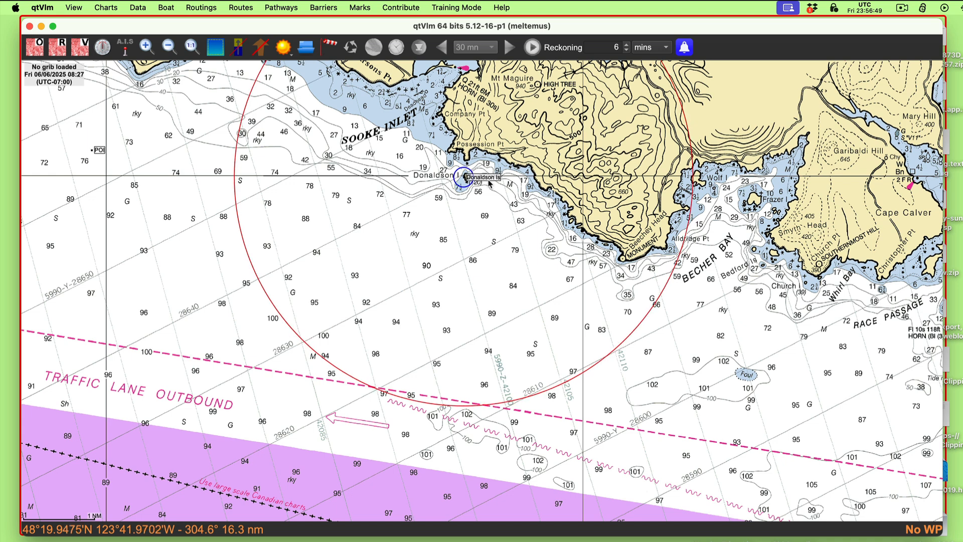
Step: Create a mark named "Monument pt" in the water south of Beechey Head, with one circle at a distance of 2.3 NM
right_click(631, 399)
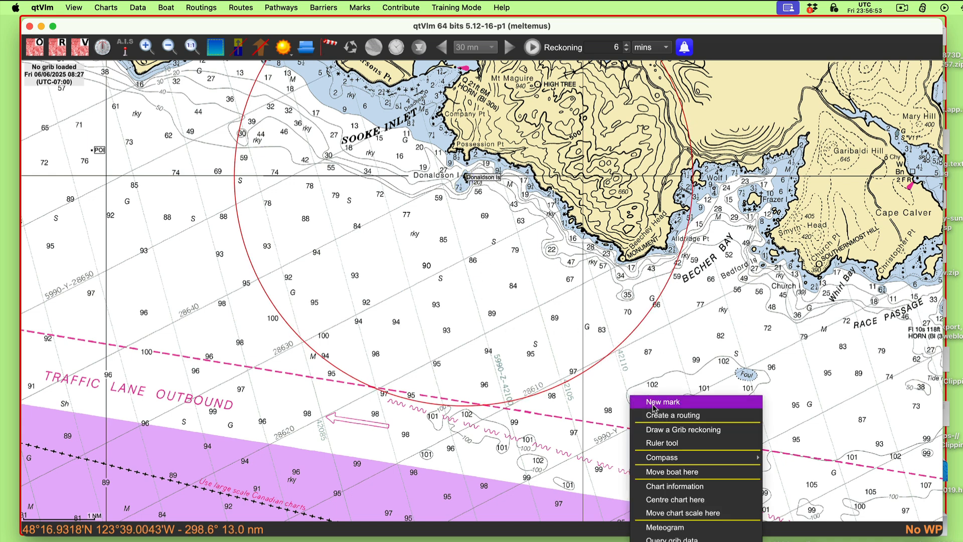
left_click(653, 406)
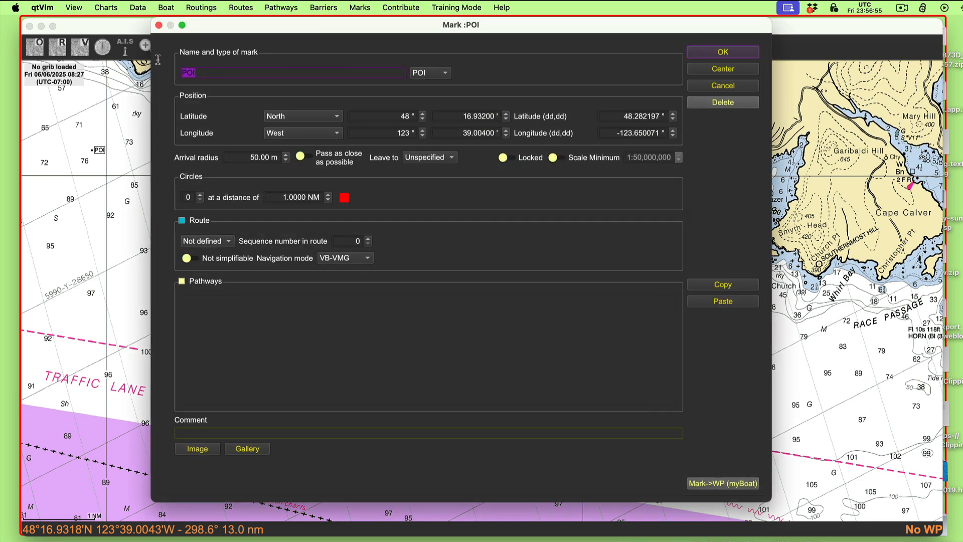
type("Monument ")
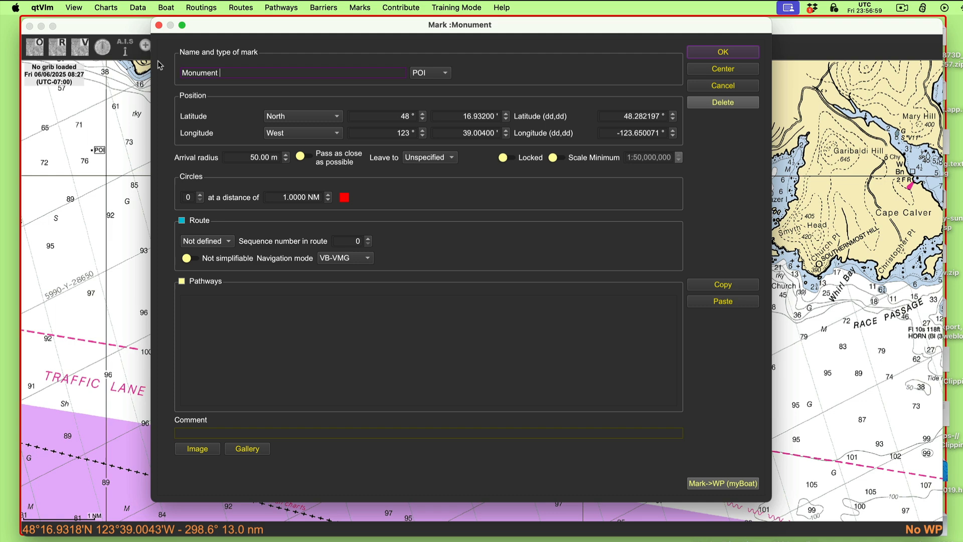
type("pt")
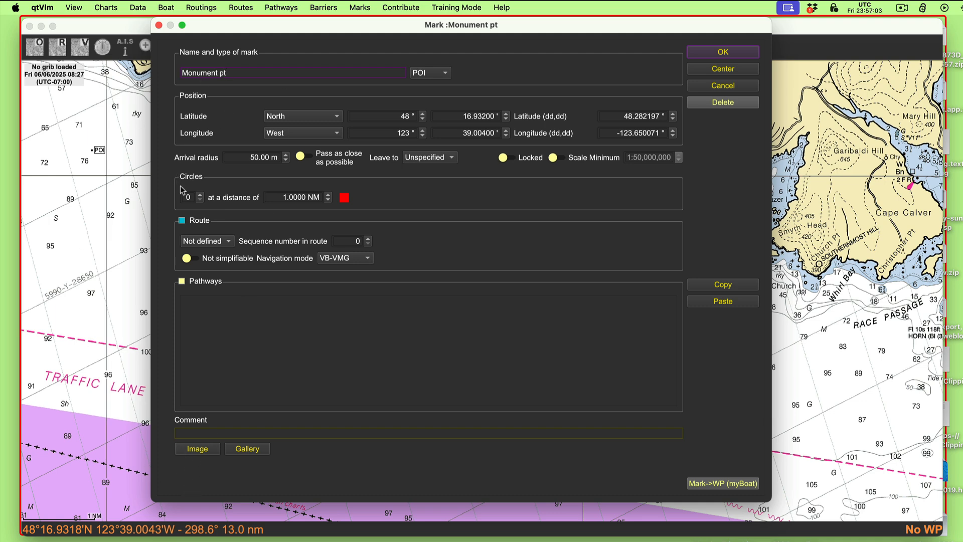
left_click(200, 194)
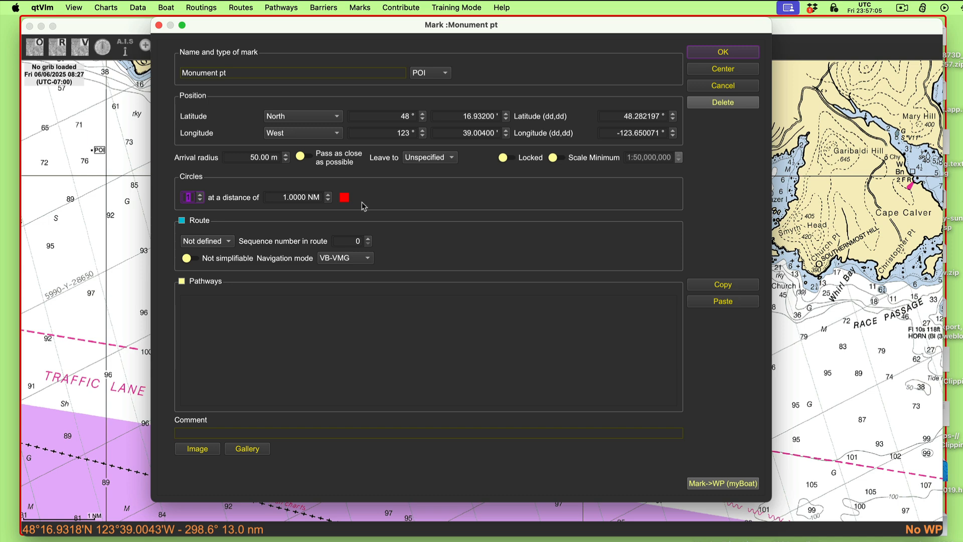
left_click_drag(281, 197, 296, 195)
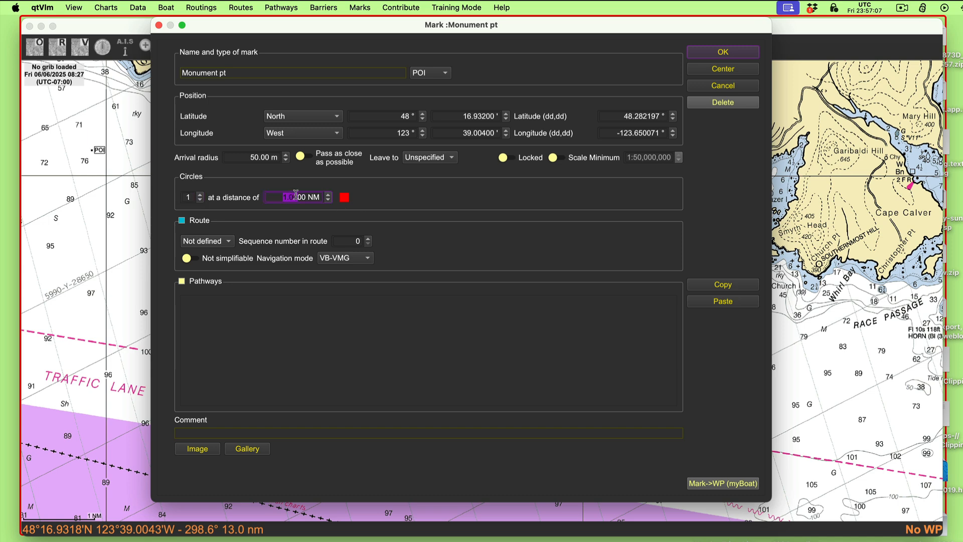
type("2.0")
left_click(727, 53)
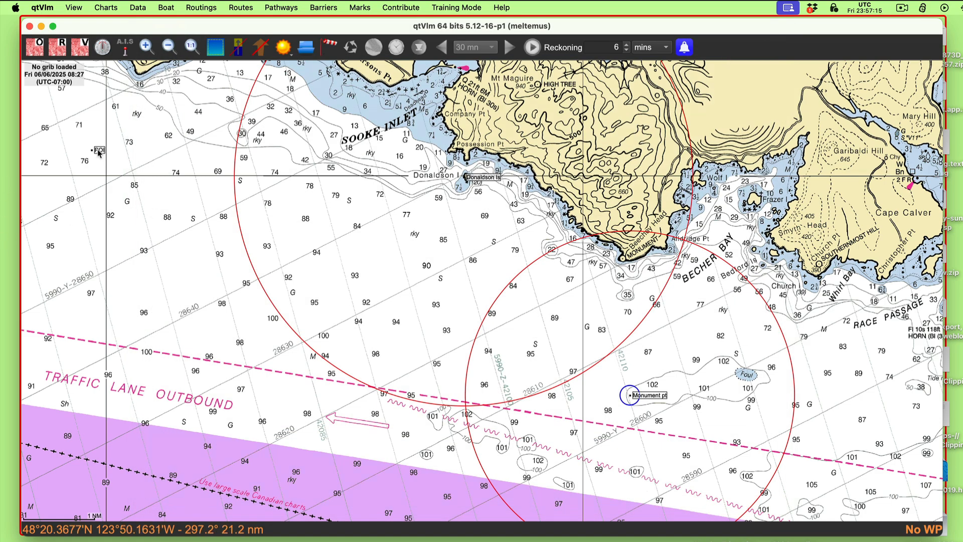
Step: Set the Monument pt mark's circle distance to 2.4 NM, as given in the problem text, and move the mark onto Monument Point at Beechey Head
mouse_move(98, 153)
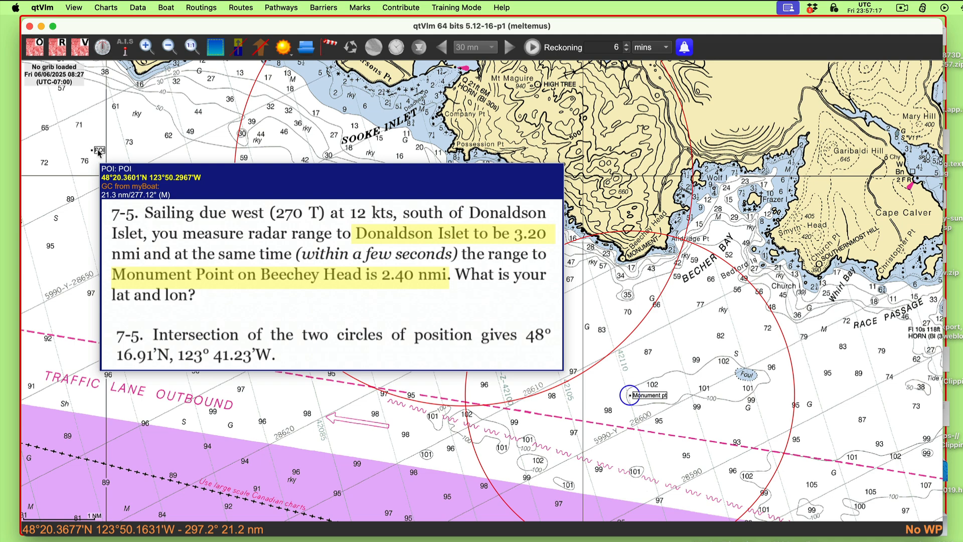
right_click(646, 399)
left_click(670, 402)
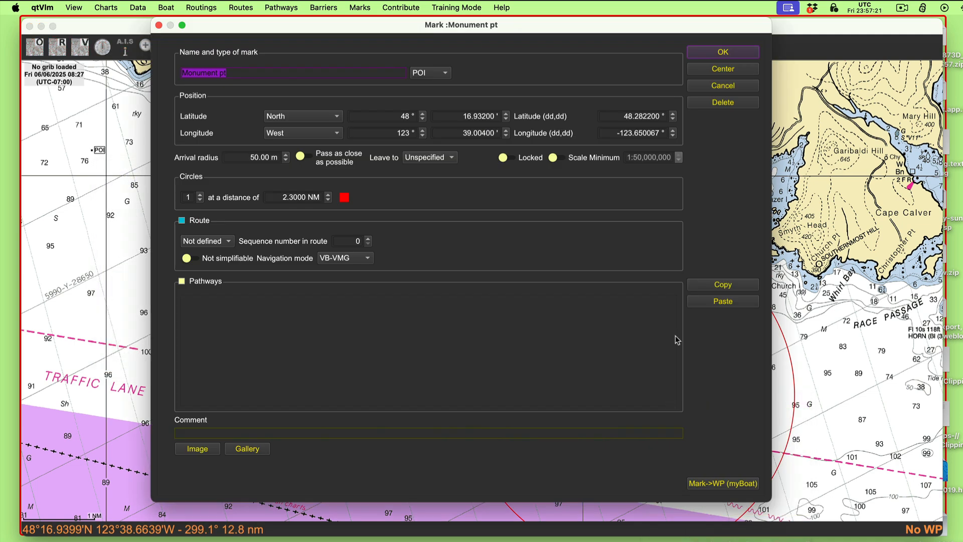
left_click(294, 197)
type("4")
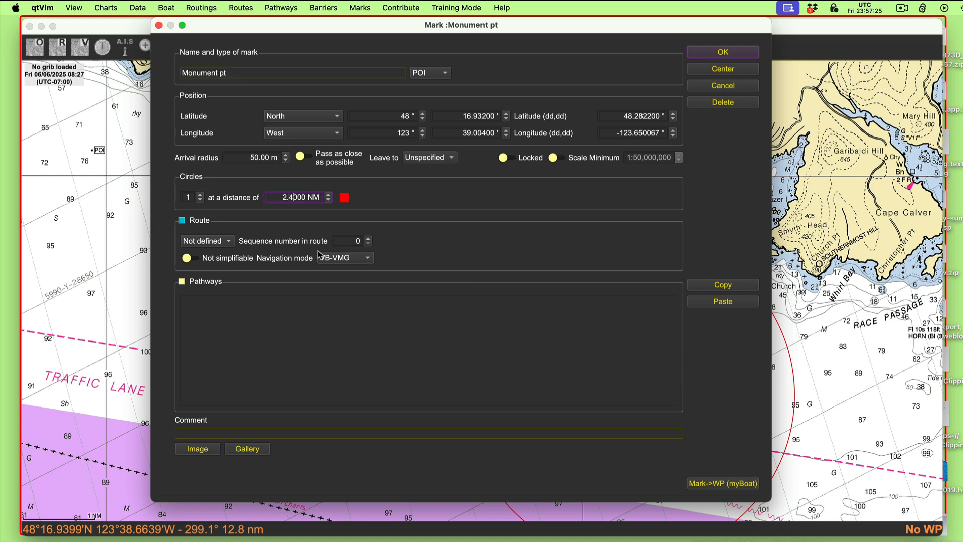
left_click(396, 208)
left_click(729, 51)
left_click_drag(660, 402, 645, 258)
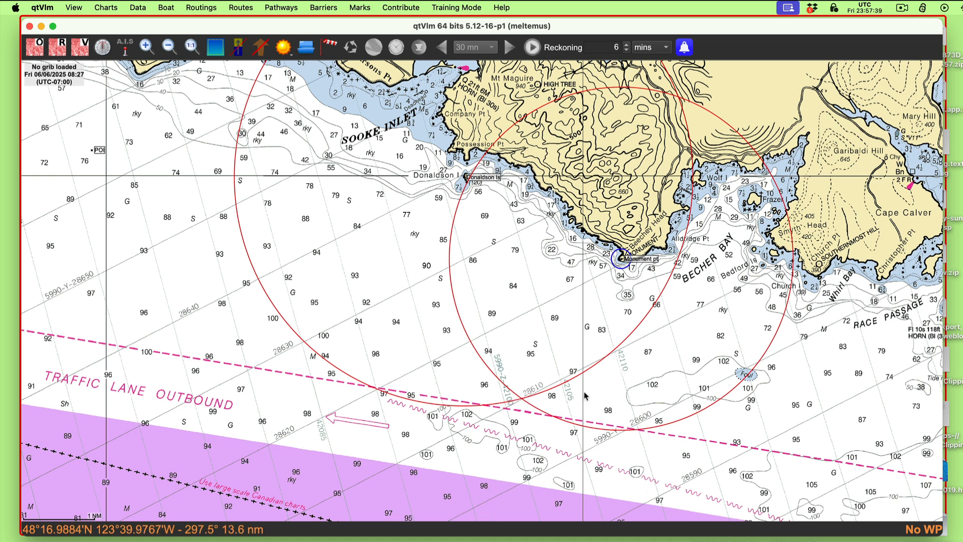
Step: Add a mark with default settings, place it at the southern intersection of the two range circles, and check its position
right_click(605, 391)
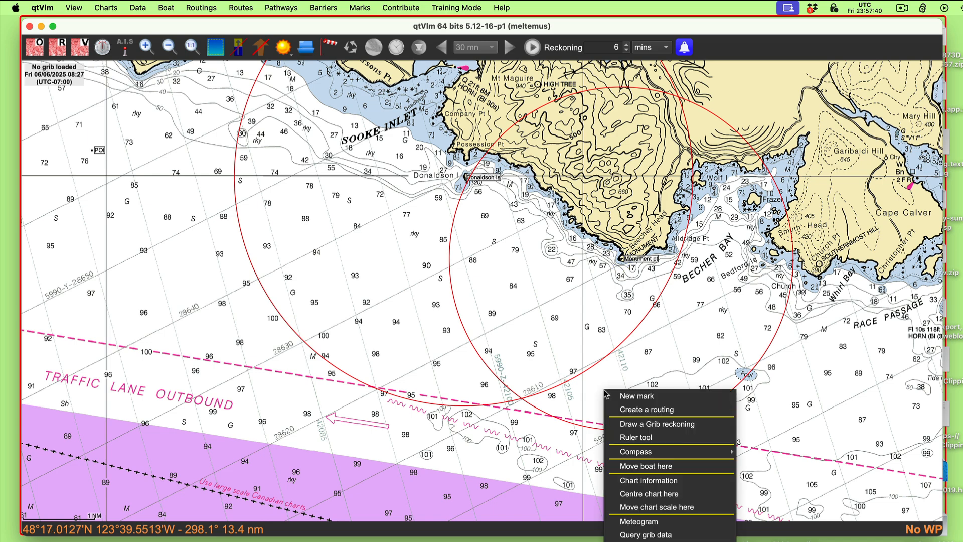
left_click(653, 401)
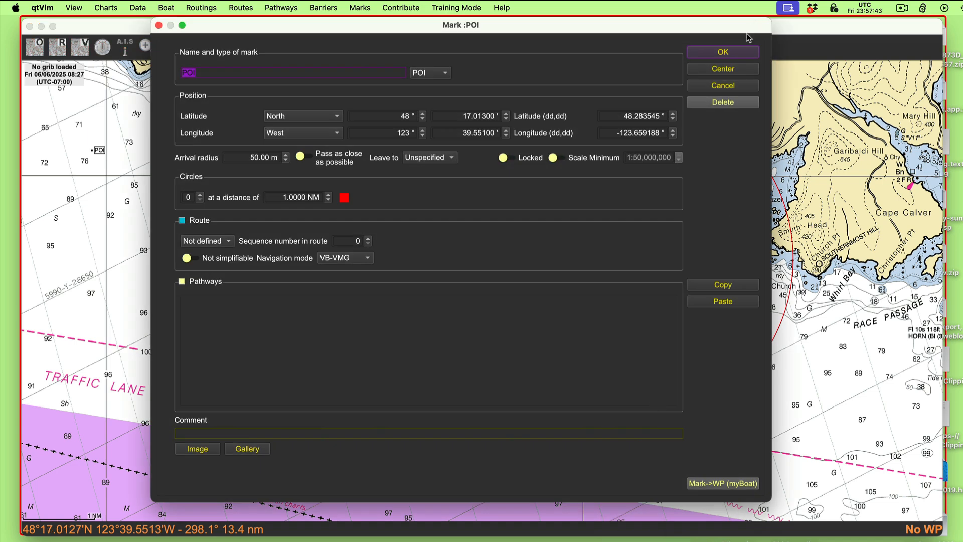
left_click(733, 52)
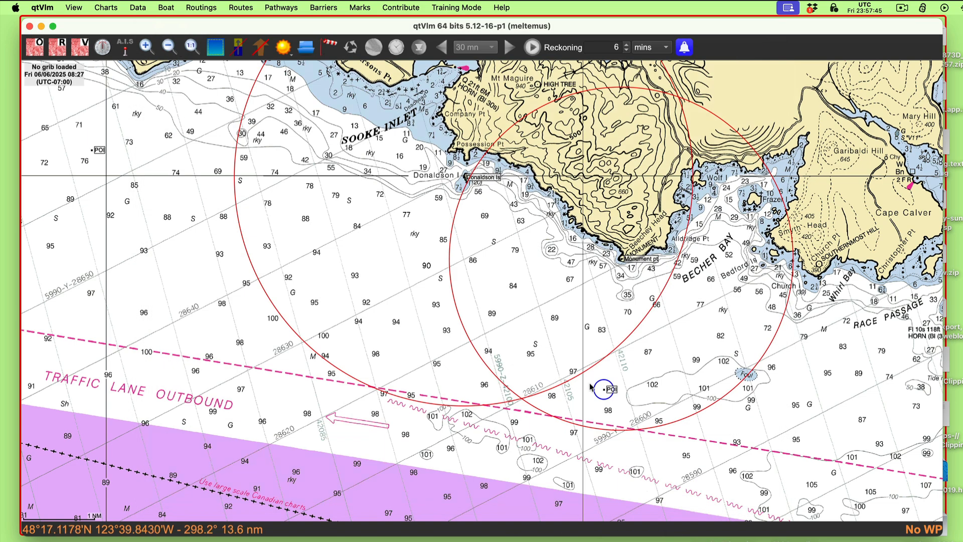
left_click_drag(614, 391, 530, 400)
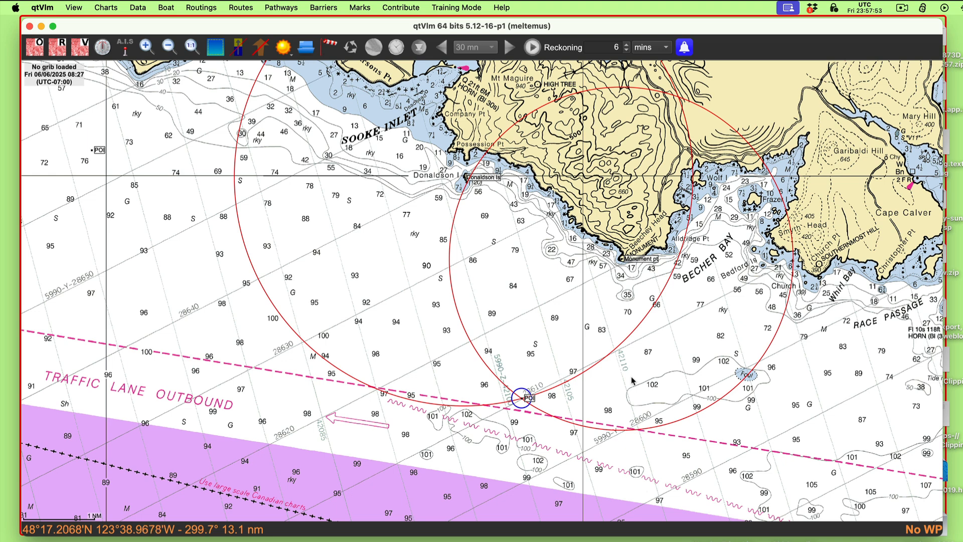
mouse_move(531, 401)
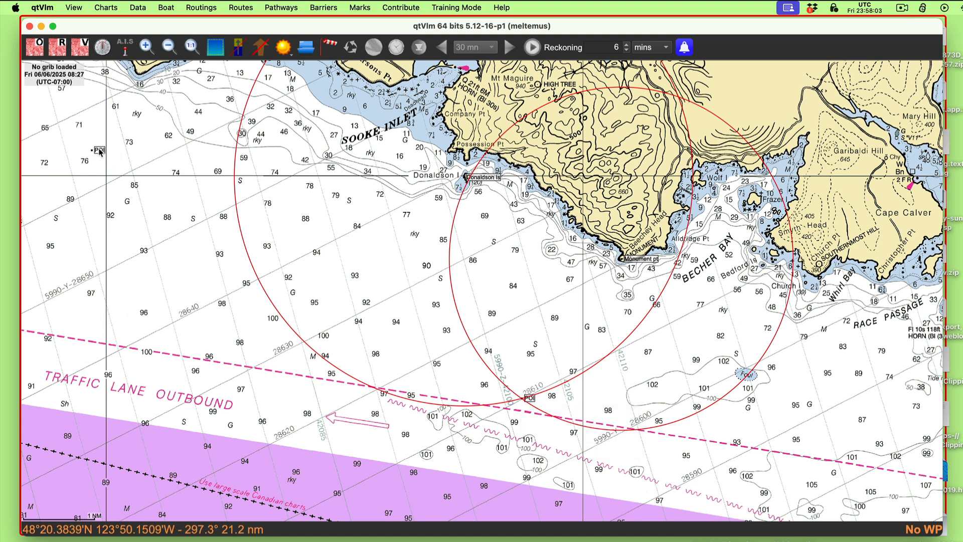
Step: Open the properties of the mark at the range circles' southern intersection and copy its position
mouse_move(99, 152)
mouse_move(100, 152)
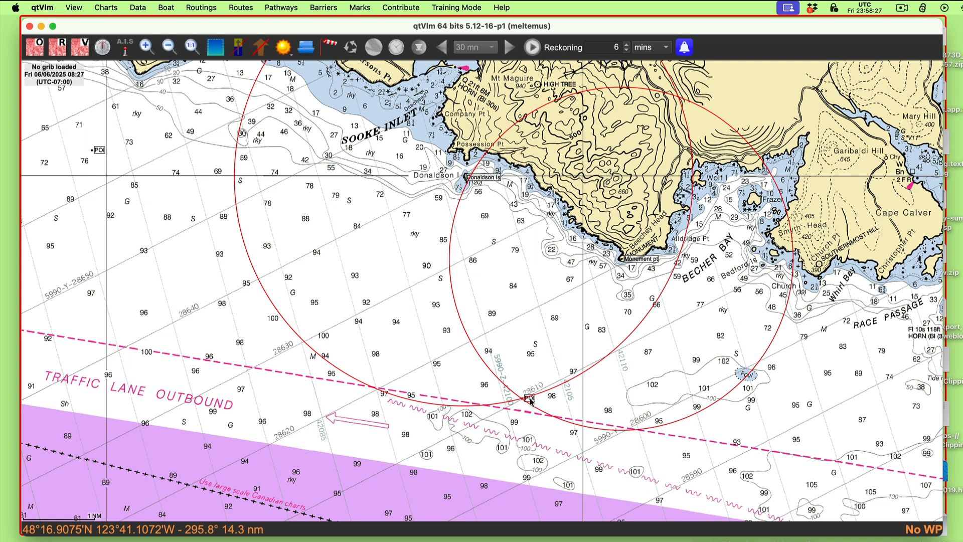
mouse_move(530, 401)
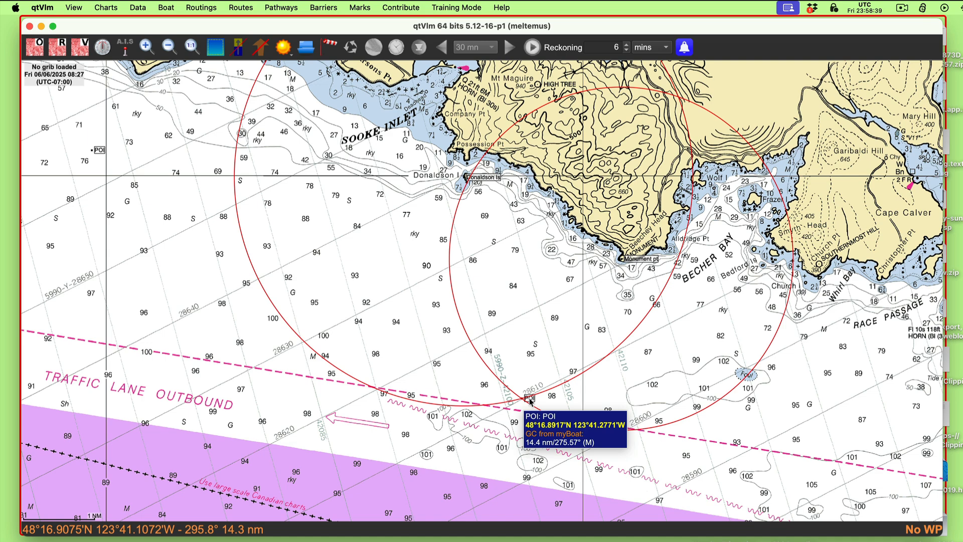
right_click(529, 400)
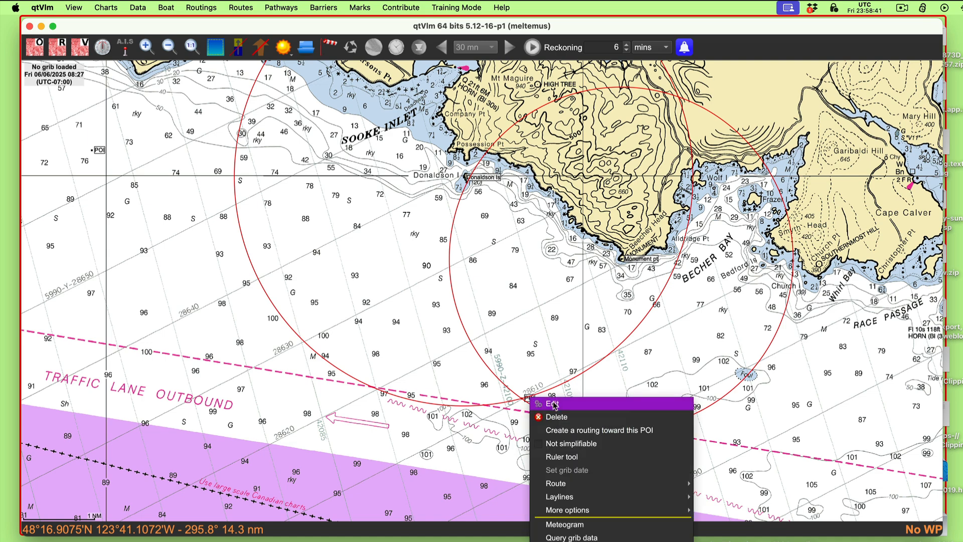
left_click(555, 405)
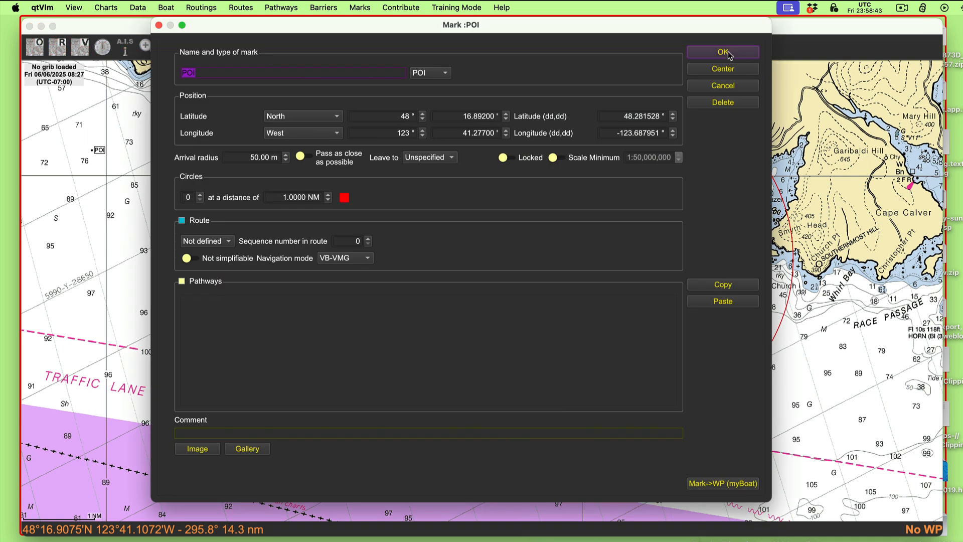
left_click(727, 287)
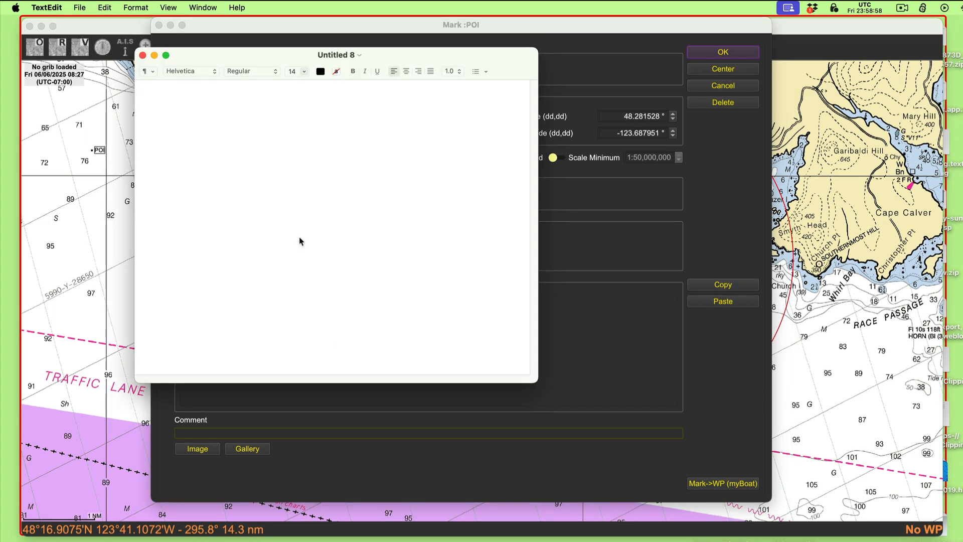
Step: Paste the copied coordinates into a blank TextEdit document and remove the trailing "@-1.0000000000", leaving 48.2815333333,-123.6879500000
right_click(299, 237)
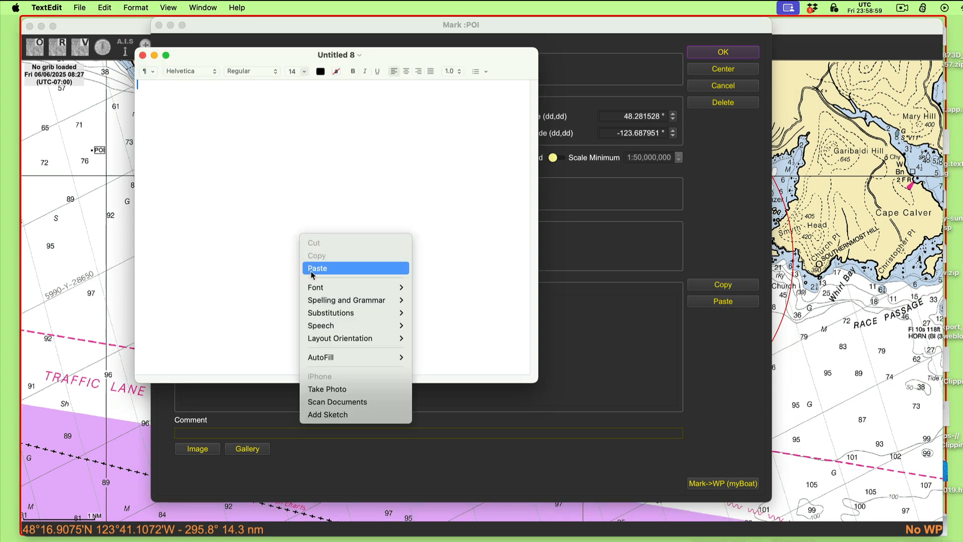
left_click(316, 269)
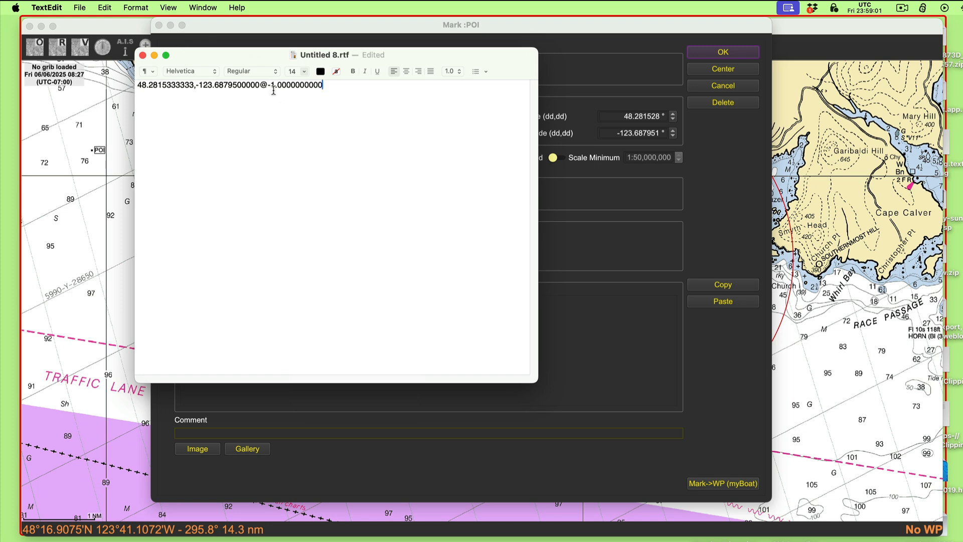
left_click_drag(261, 83, 375, 91)
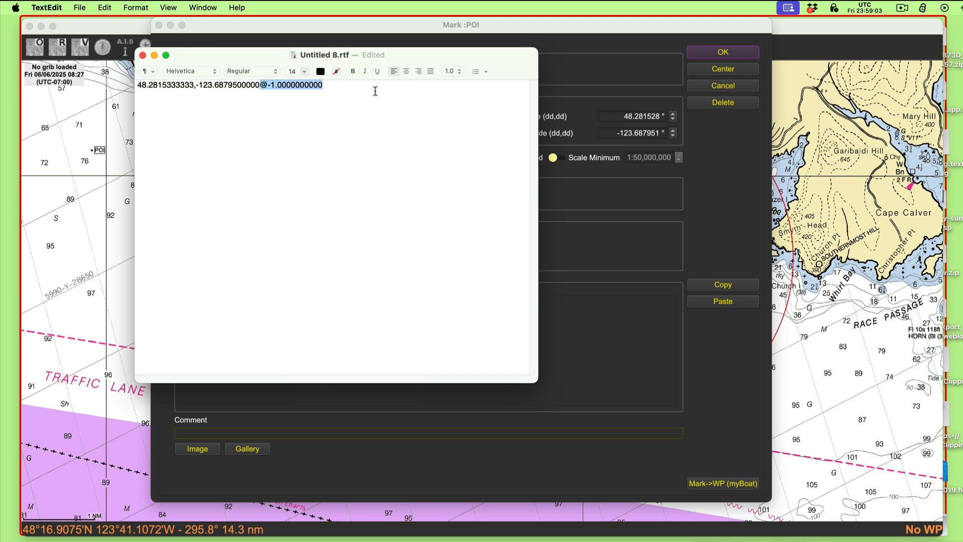
key("BackSpace")
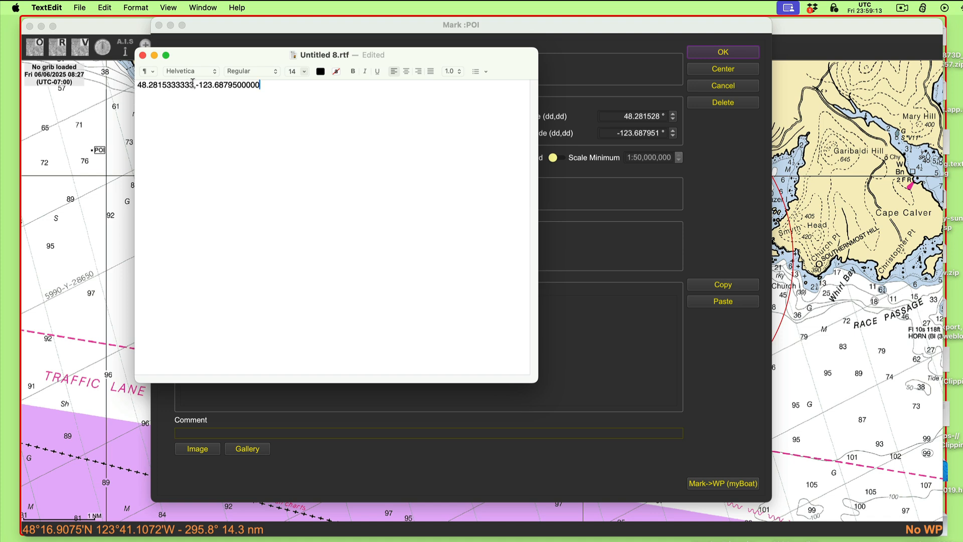
Step: Highlight the latitude's last decimals, and close the text document without saving it
left_click_drag(194, 85, 175, 83)
left_click(143, 56)
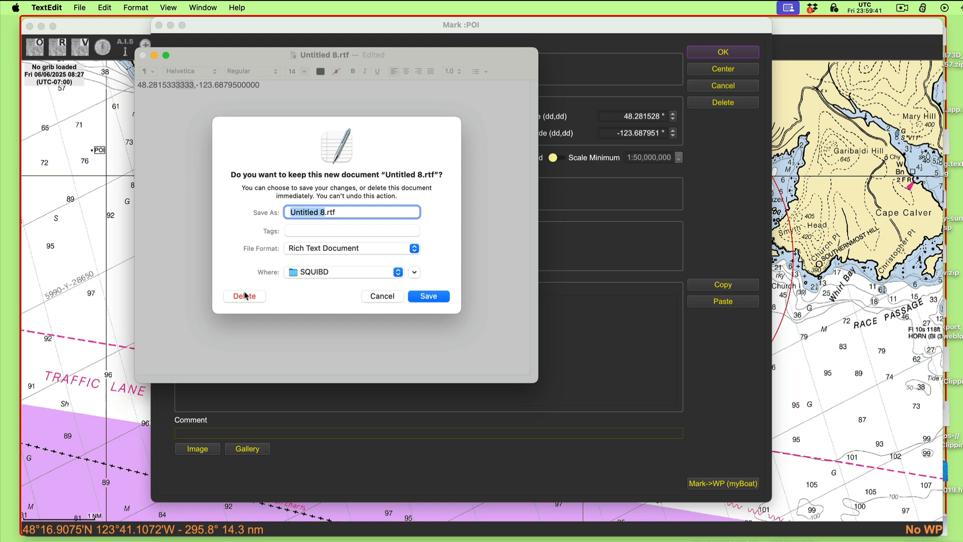
left_click(245, 296)
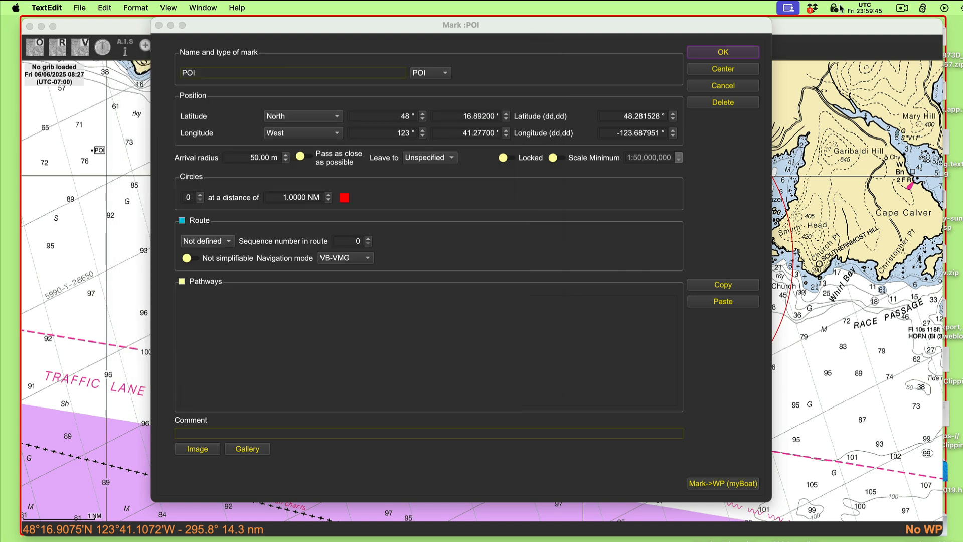
left_click(903, 9)
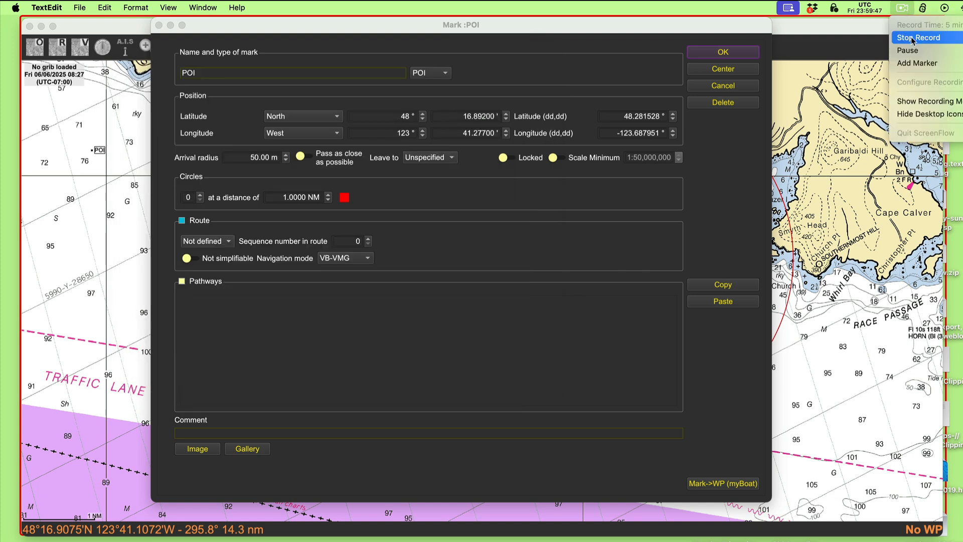